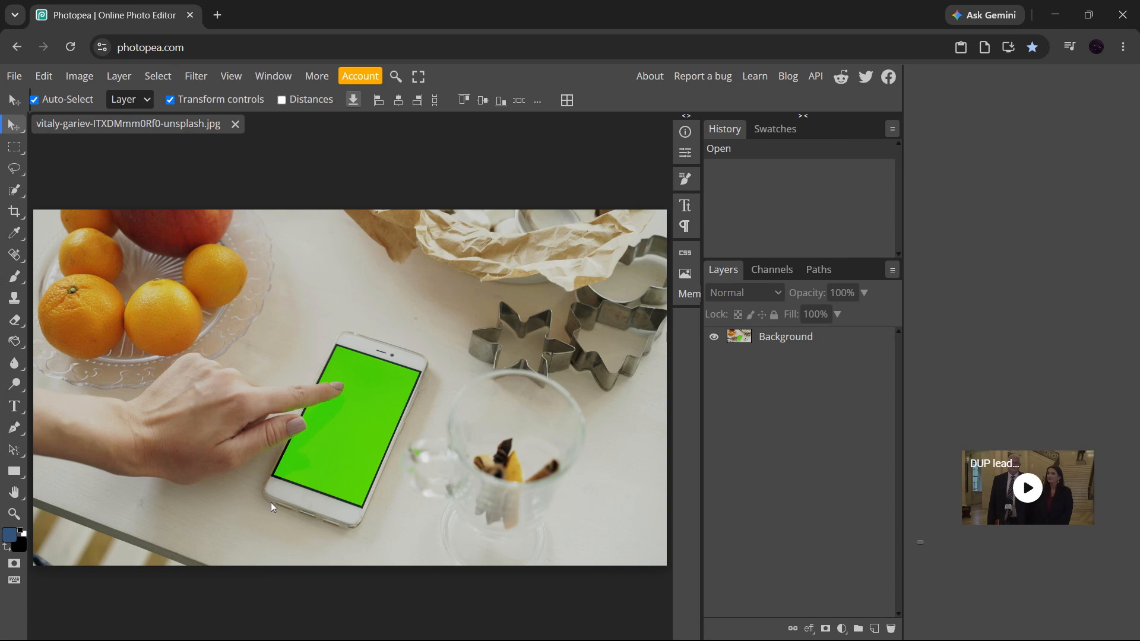
Start a Color Range selection on the Background layer and sample the green of the phone screen
left_click(819, 337)
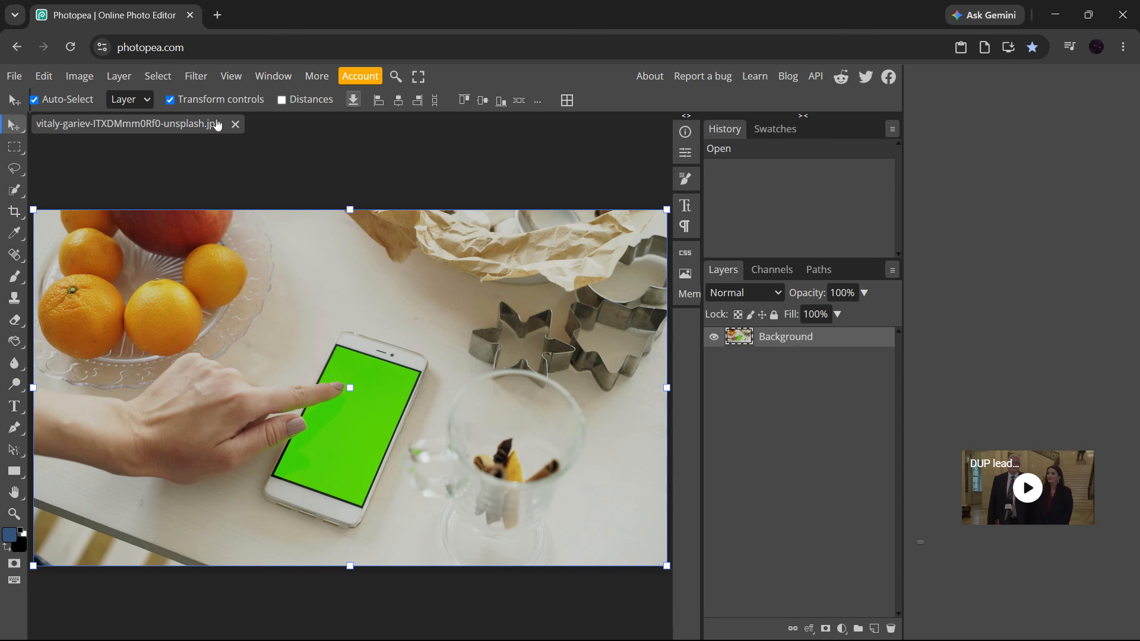
left_click(158, 77)
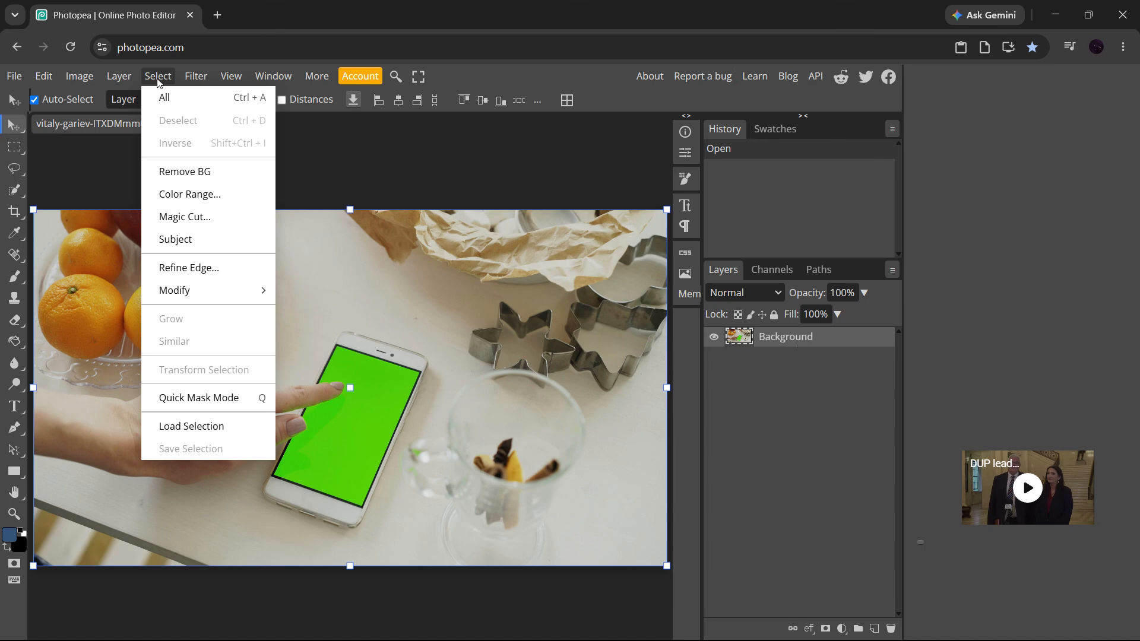
left_click(208, 196)
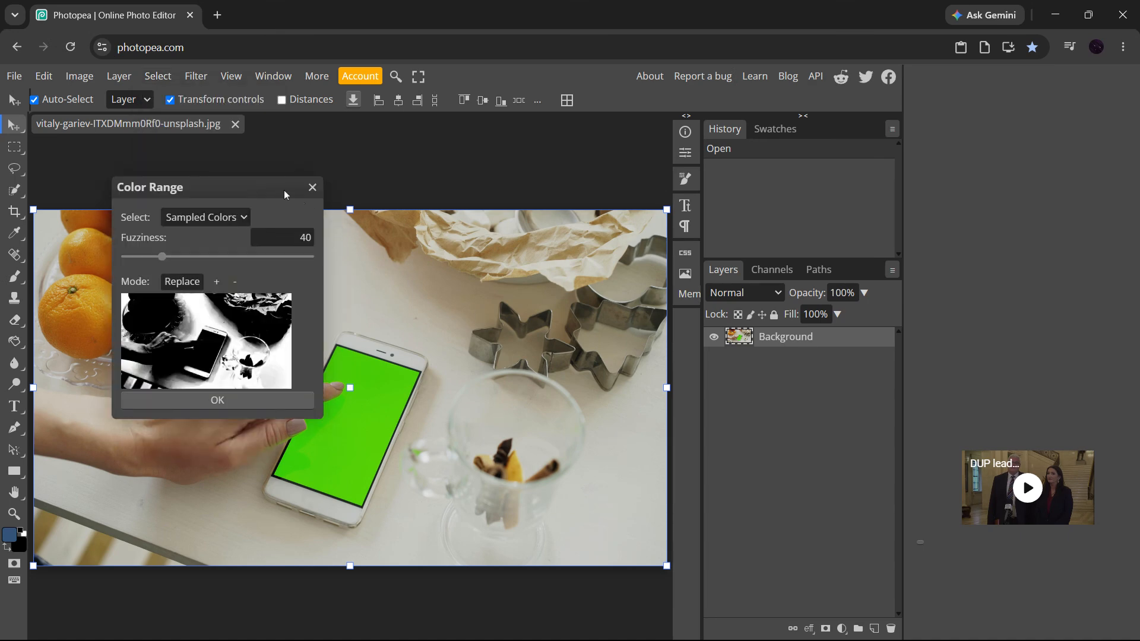
left_click_drag(231, 184, 751, 168)
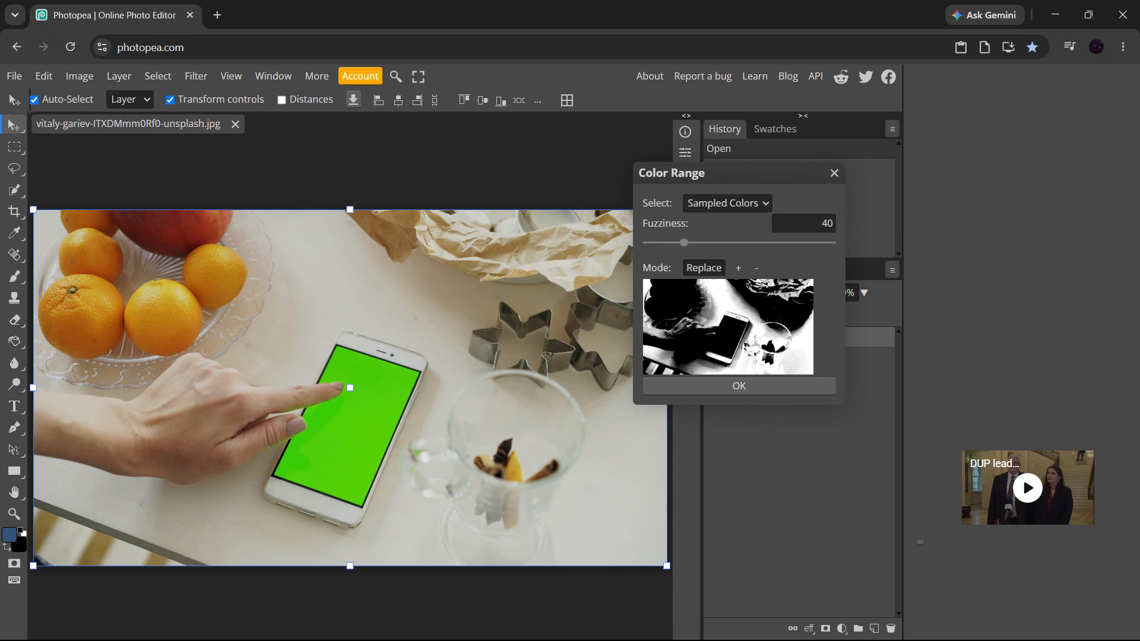
left_click(348, 427)
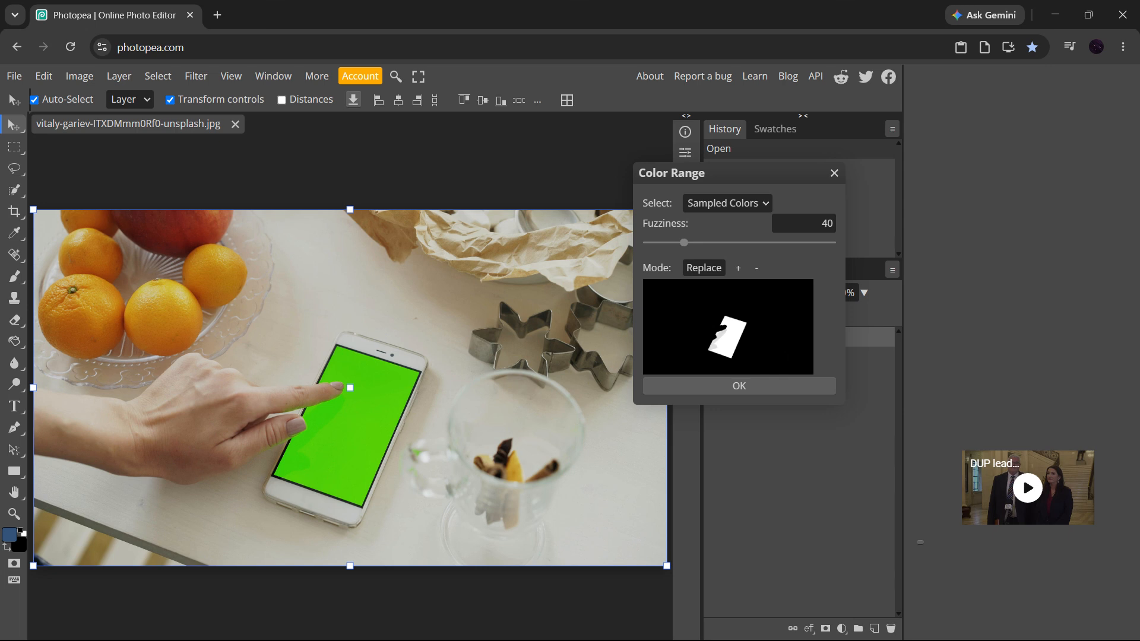
Add the darker green shade beside the fingers to the sampled colors of the Color Range
left_click(738, 274)
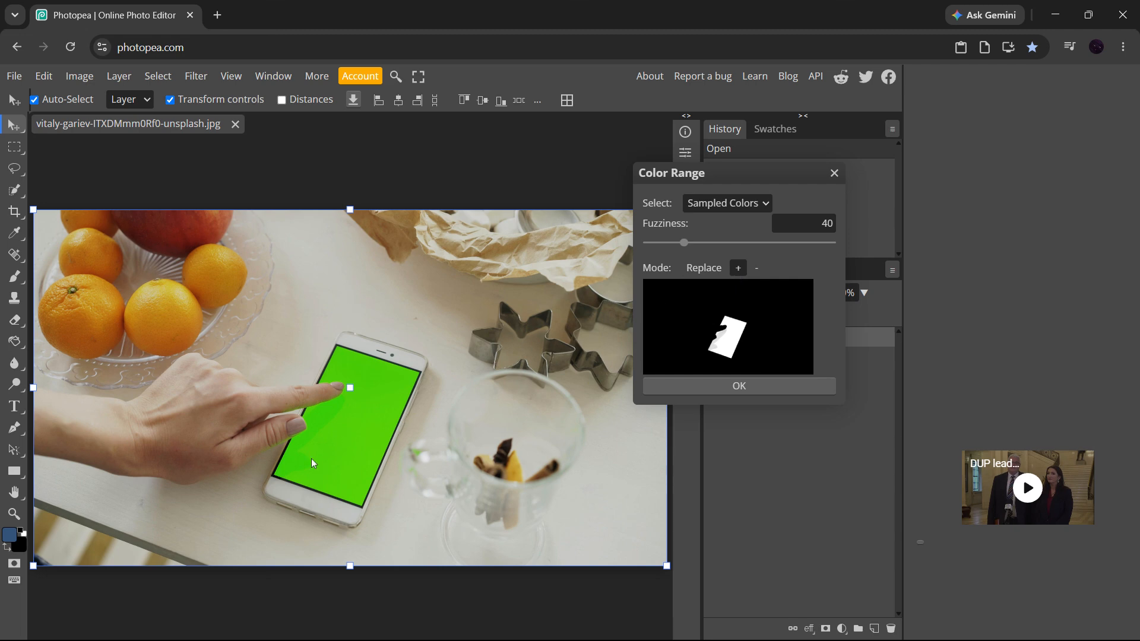
scroll(301, 446, "up", 5)
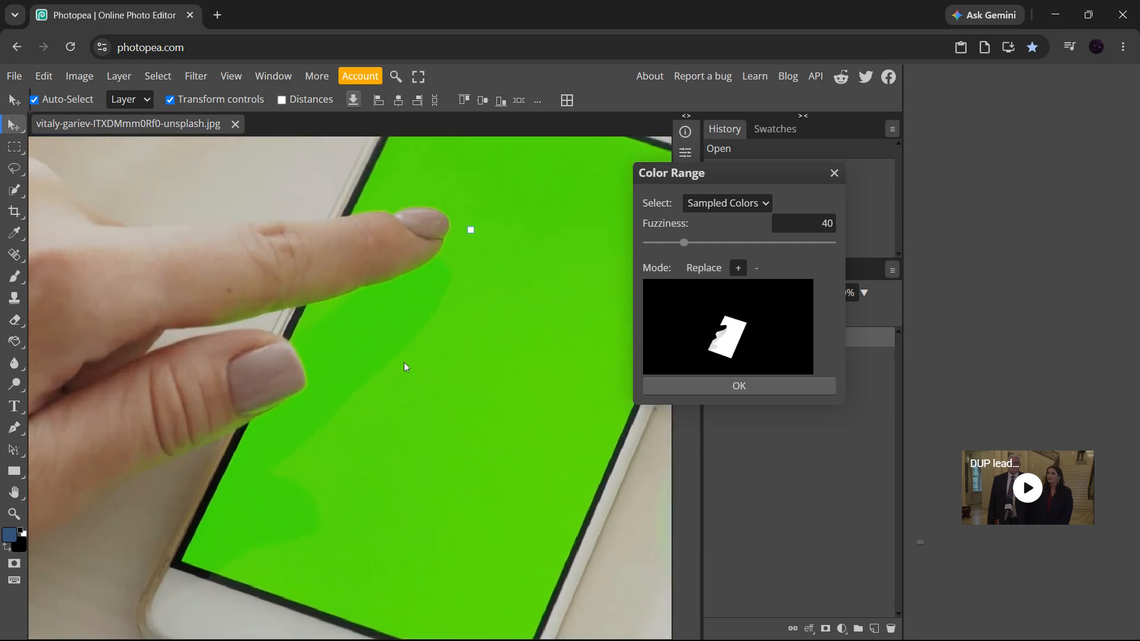
left_click(390, 330)
left_click_drag(468, 481, 349, 399)
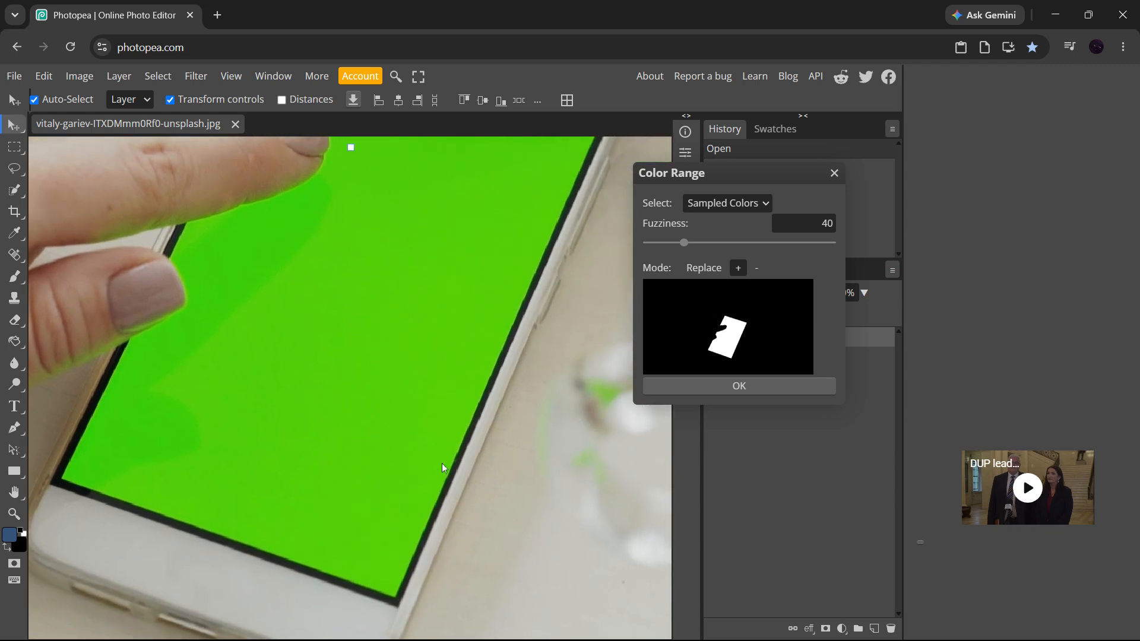
scroll(440, 466, "up", 4)
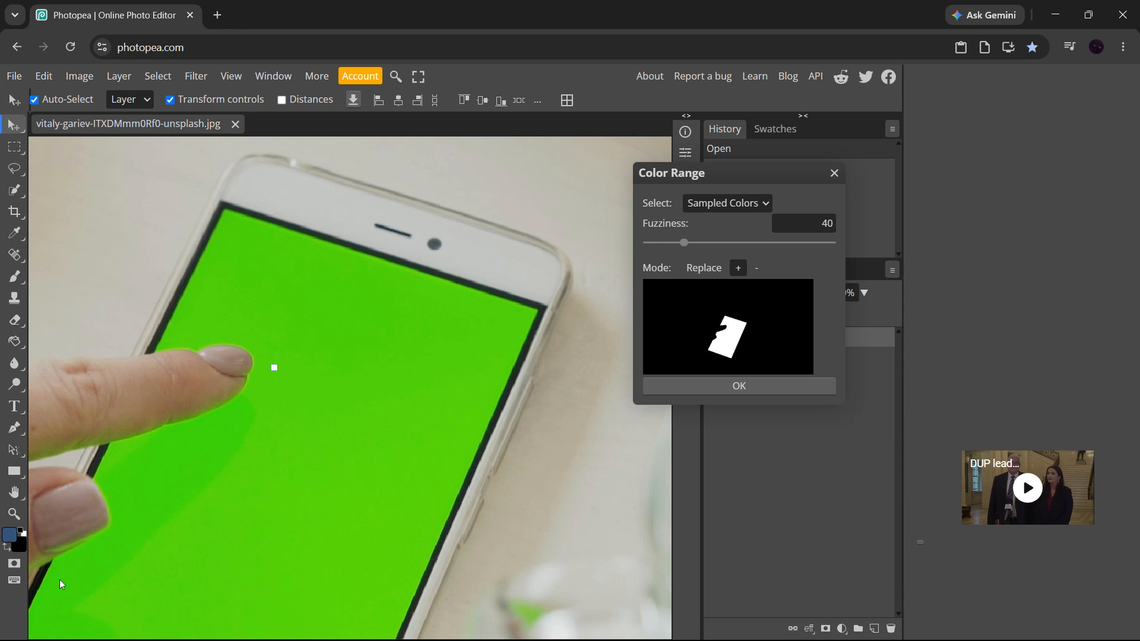
Set the Color Range fuzziness to 21, switch to subtract mode, and apply the selection of the green screen
left_click(685, 244)
mouse_move(687, 246)
left_mouse_down()
mouse_move(751, 252)
mouse_move(636, 257)
mouse_move(672, 257)
left_mouse_up()
key("Right")
key("Right")
key("Right")
key("Right")
key("Right")
key("Right")
key("Right")
key("Right")
key("Right")
key("Right")
key("Right")
key("Left")
key("Left")
key("Left")
key("Left")
key("Left")
key("Left")
key("Left")
key("Left")
key("Left")
key("Left")
key("Left")
key("Left")
key("Left")
key("Left")
key("Left")
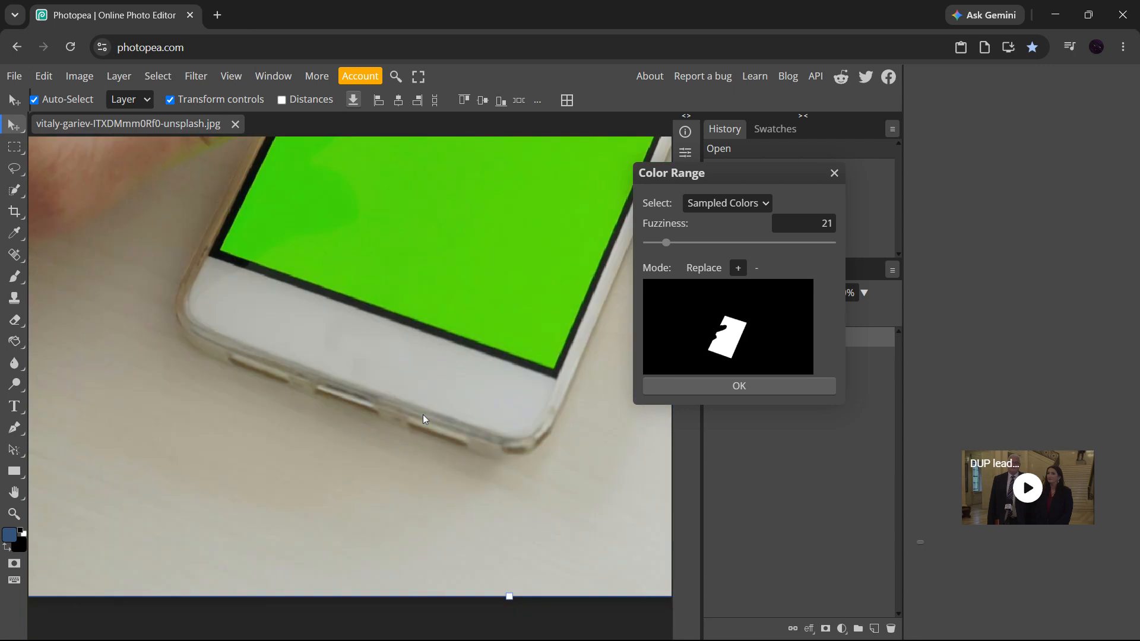
scroll(421, 414, "down", 5)
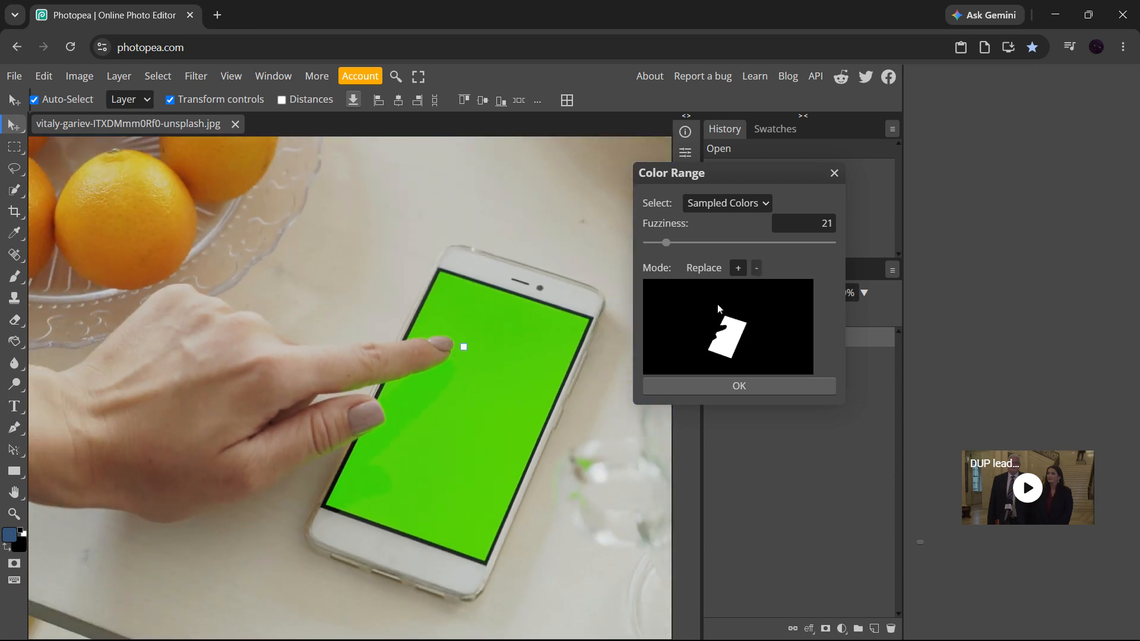
left_click(756, 268)
left_click(703, 386)
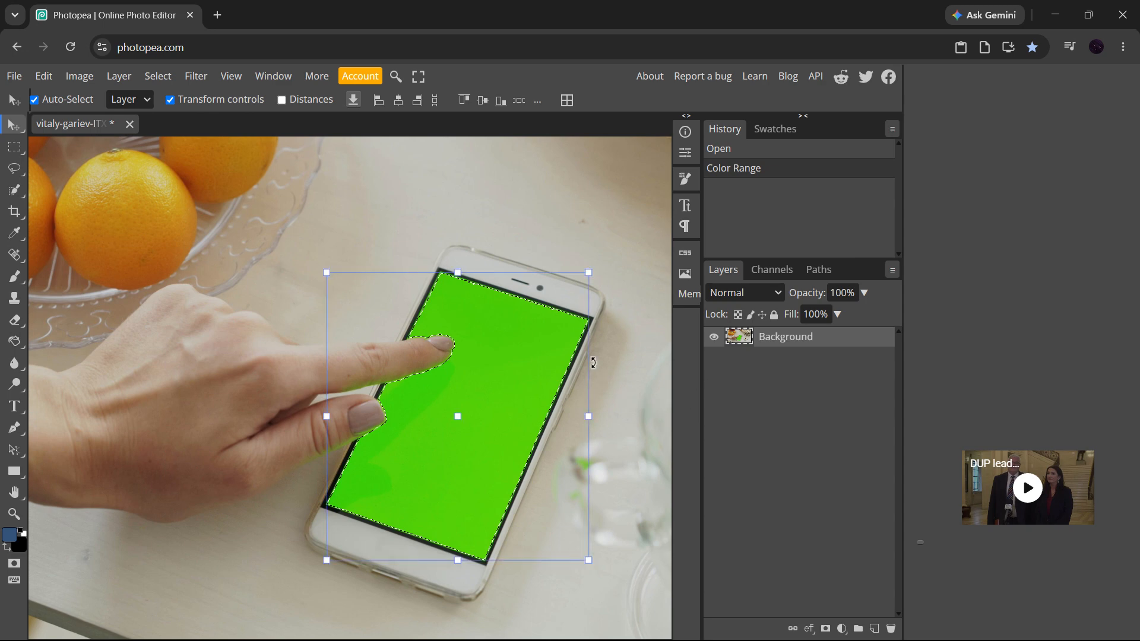
Invert the green screen selection and add it to the Background layer as a raster mask
scroll(393, 530, "down", 3)
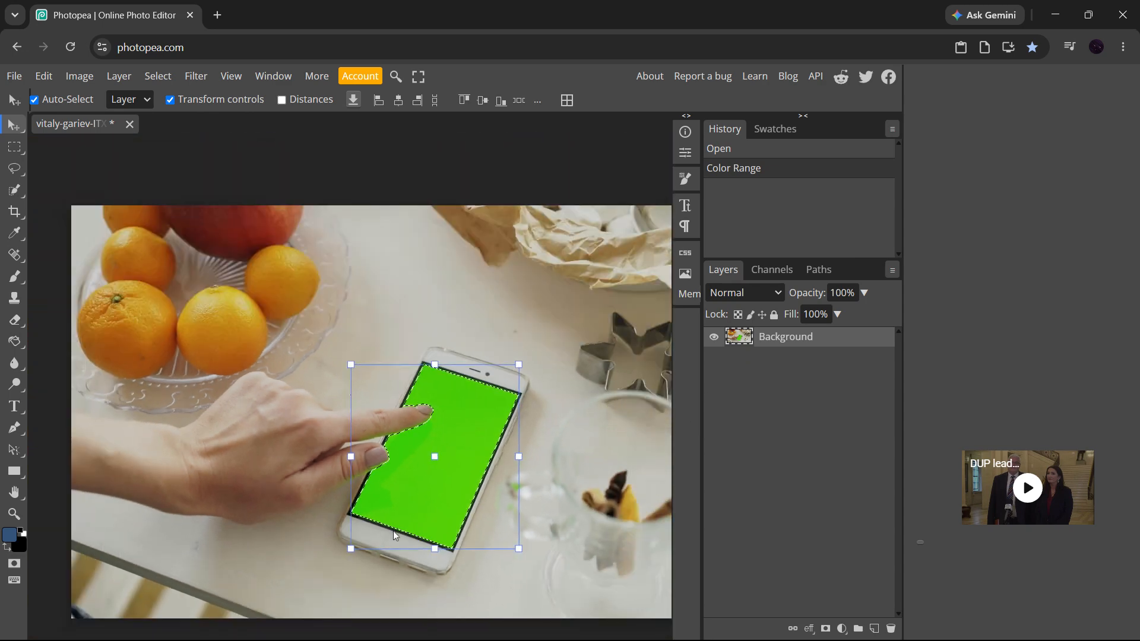
scroll(393, 531, "down", 1)
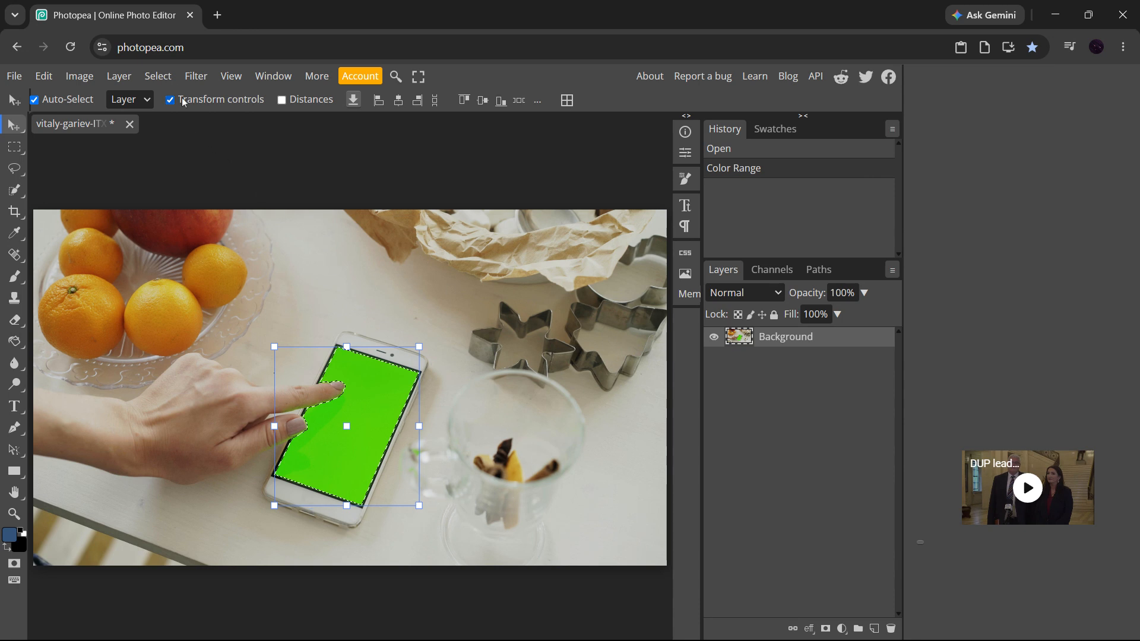
left_click(157, 76)
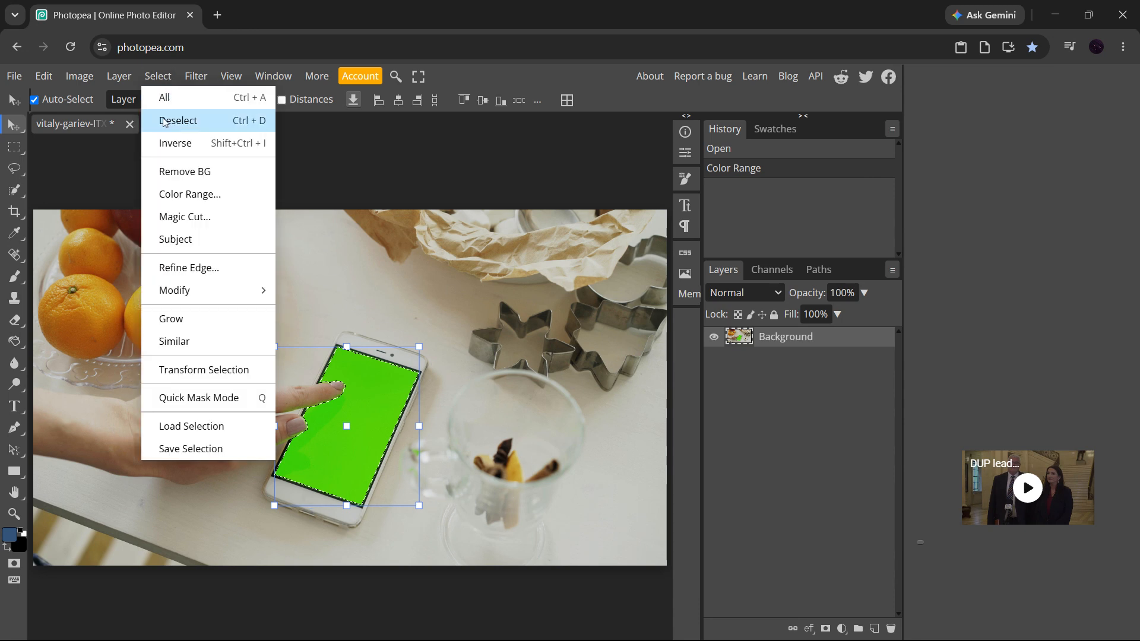
left_click(190, 150)
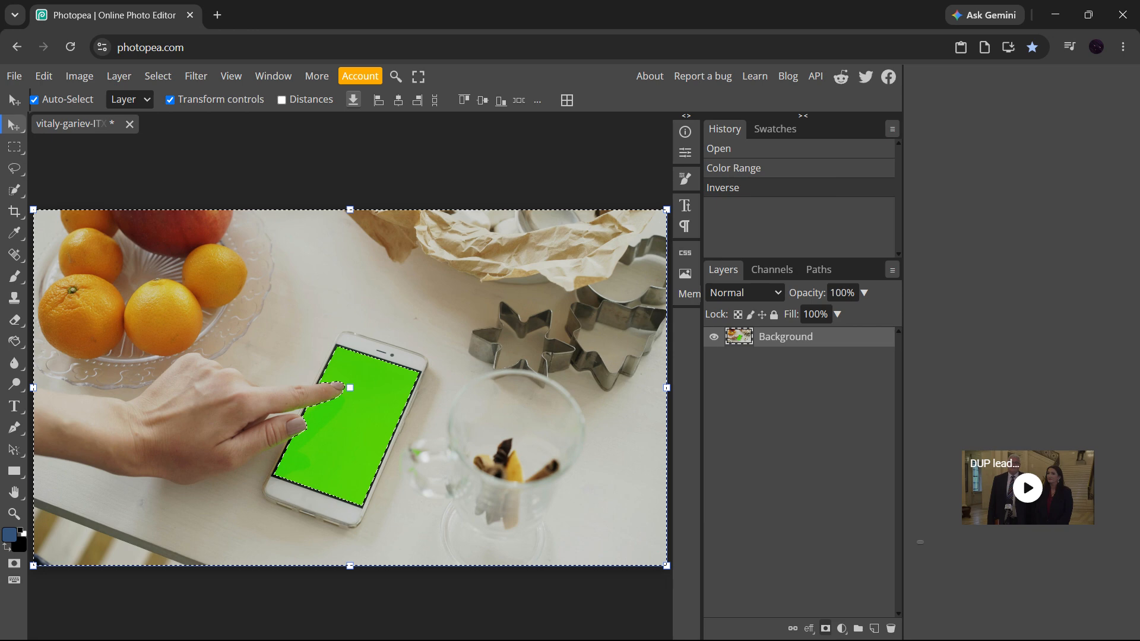
left_click(826, 629)
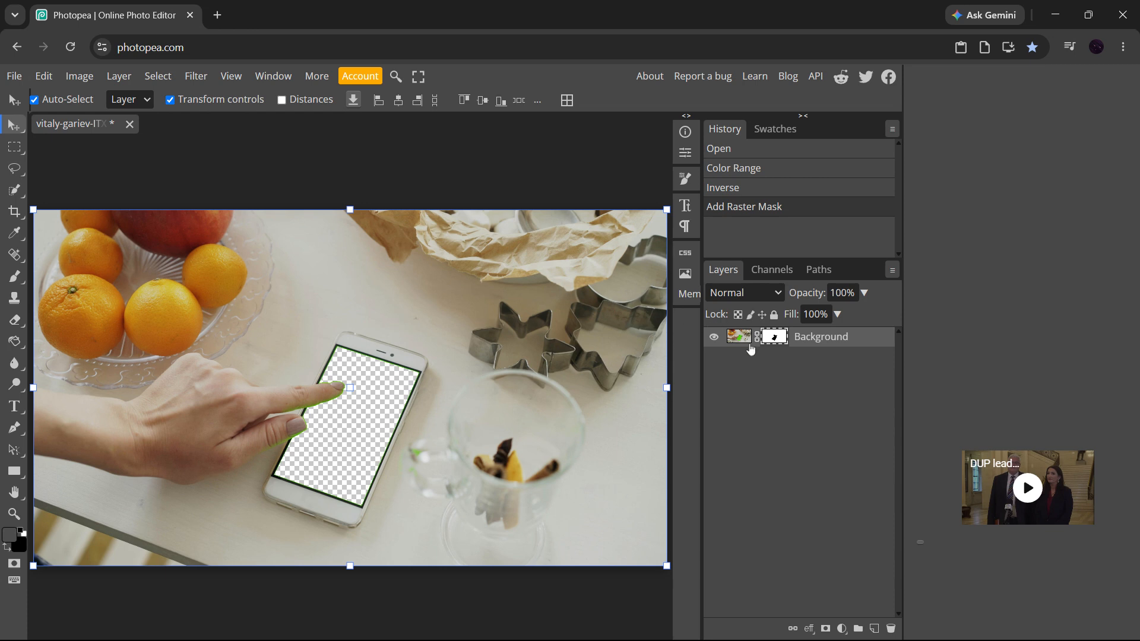
Toggle the Background layer's visibility, try a brush stroke on its mask inside the phone screen, and undo the stroke
left_click(712, 339)
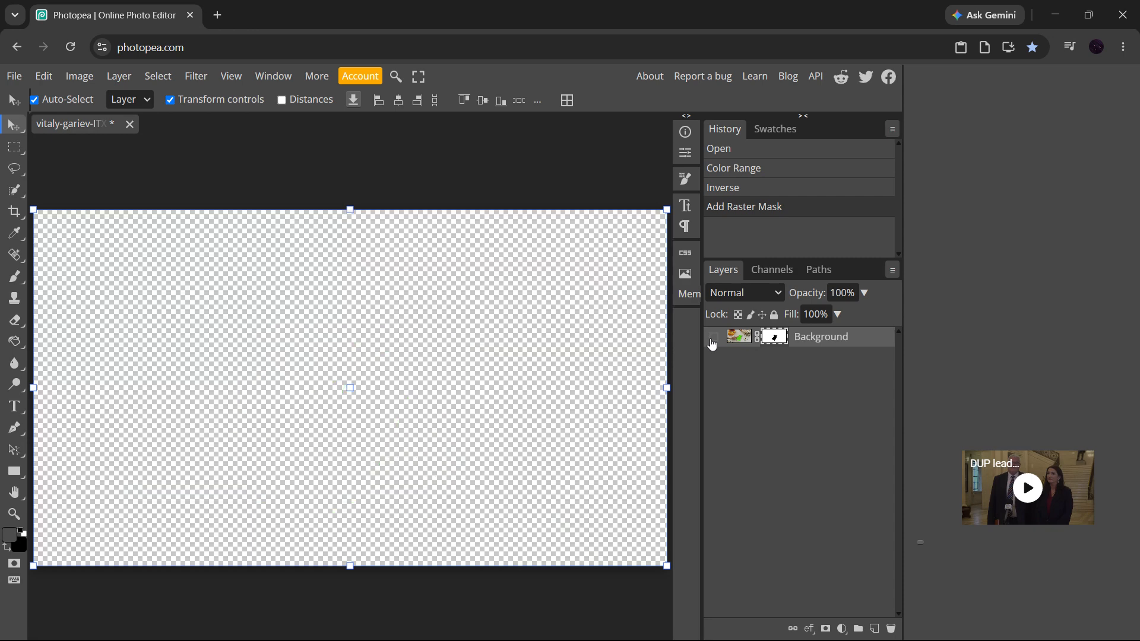
left_click(712, 339)
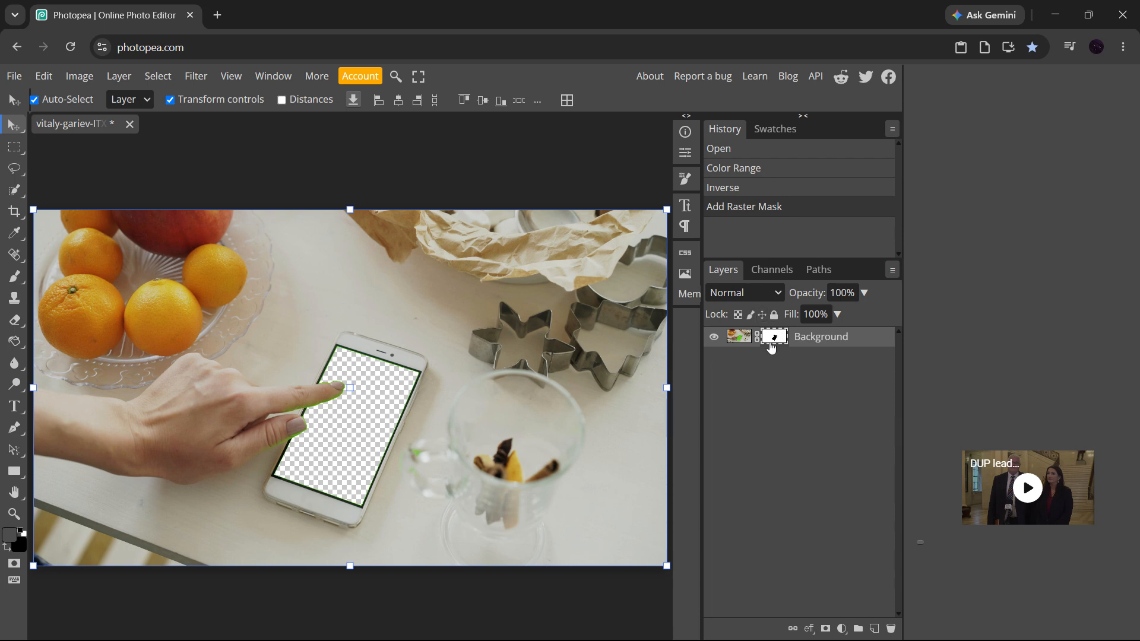
left_click(16, 278)
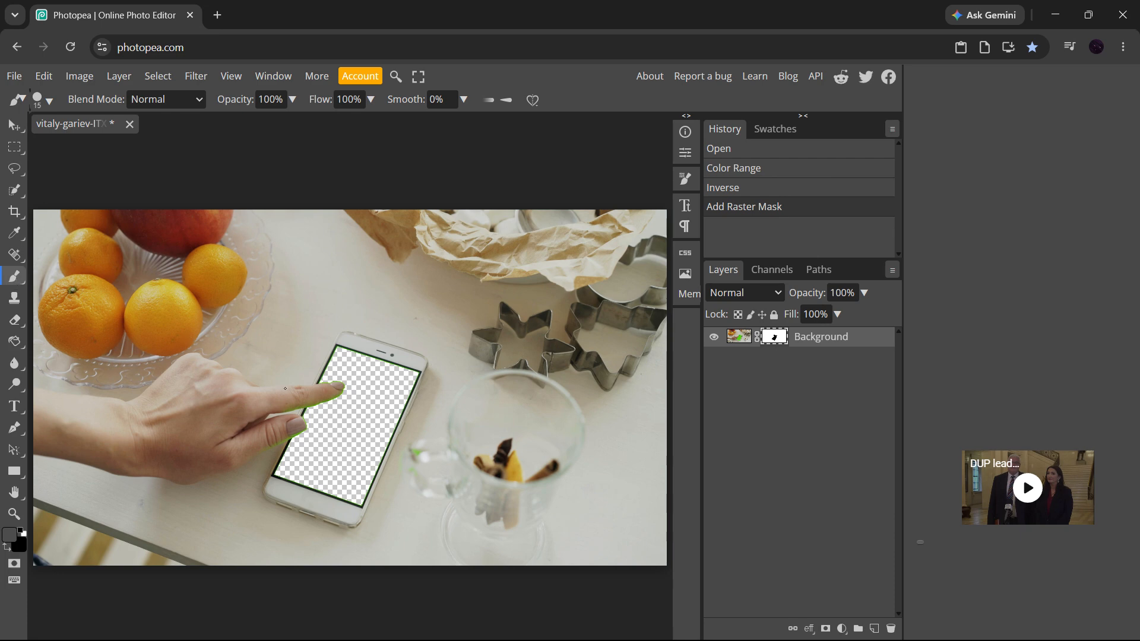
mouse_move(328, 409)
left_mouse_down()
mouse_move(345, 442)
mouse_move(319, 438)
mouse_move(344, 412)
mouse_move(353, 445)
mouse_move(333, 433)
left_mouse_up()
key("ctrl+z")
Examine the raster mask's density and feather properties and the layer's size properties
double_click(780, 343)
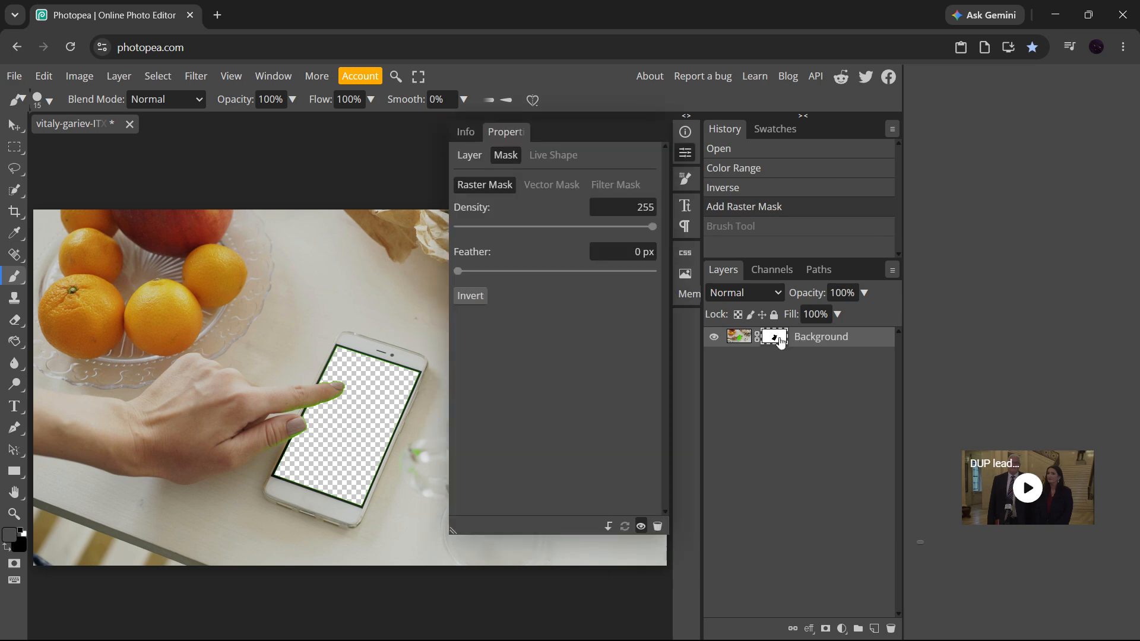
left_click(470, 157)
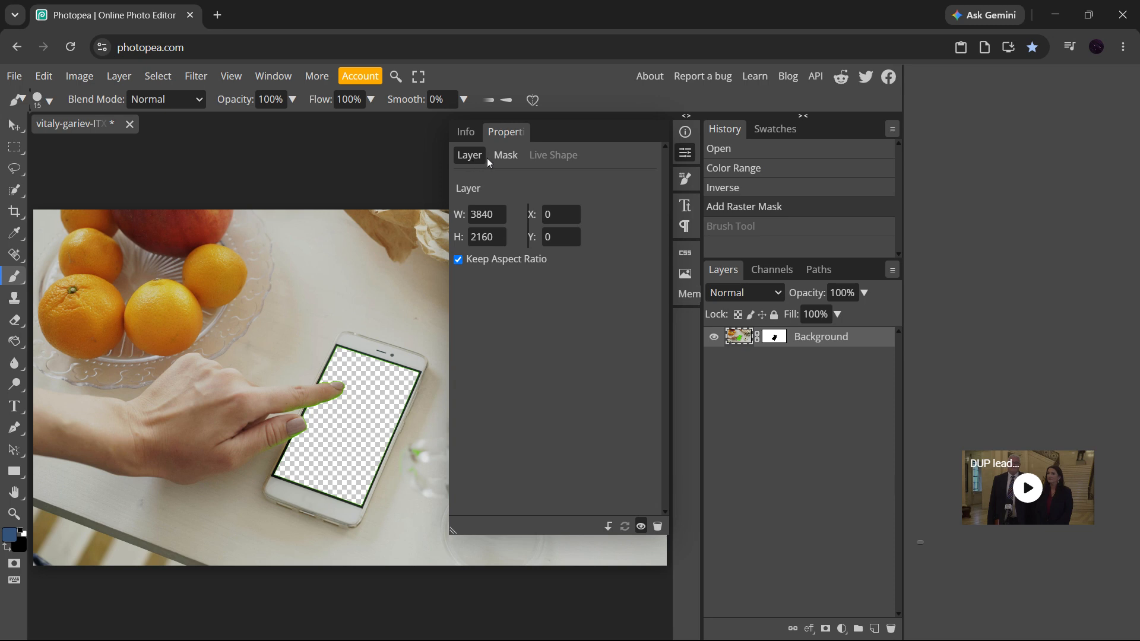
left_click(506, 155)
left_click(689, 159)
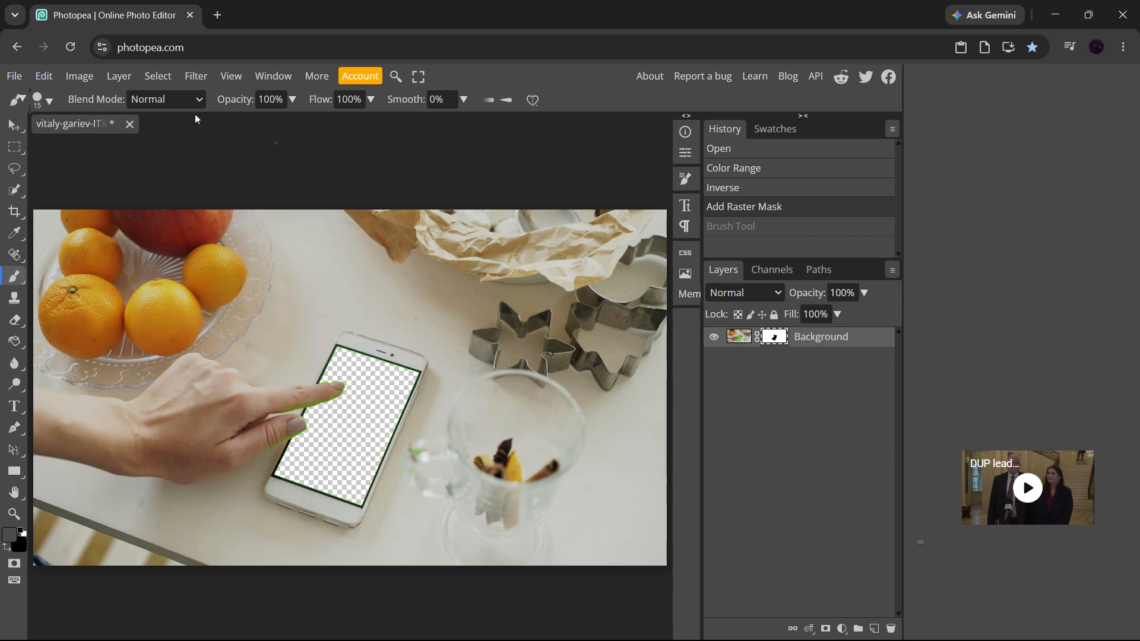
left_click(149, 79)
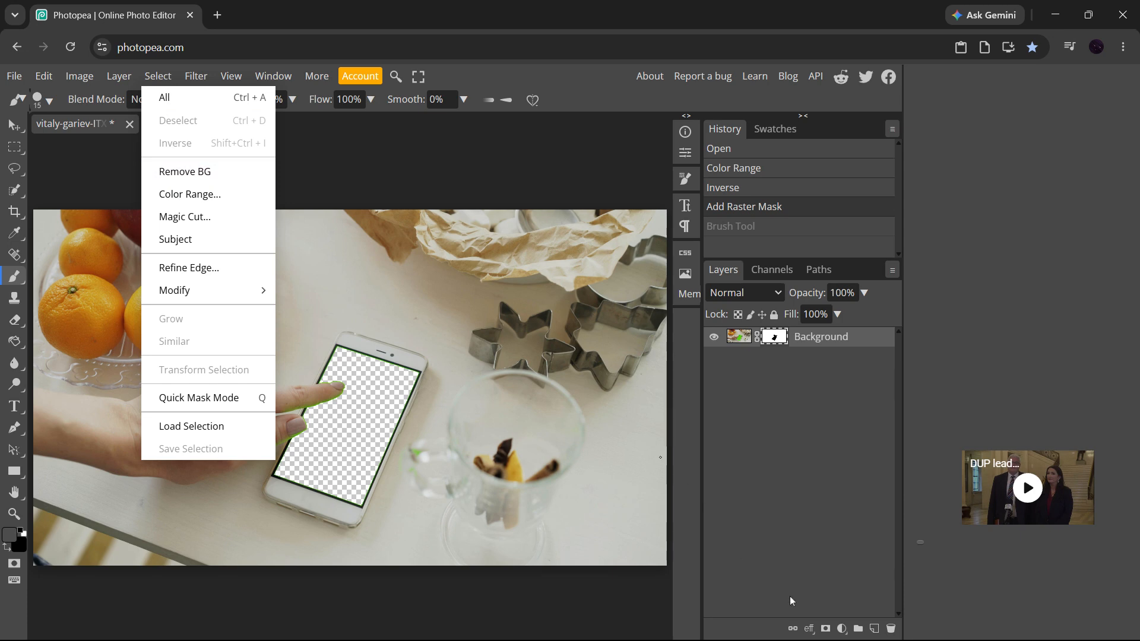
left_click(770, 487)
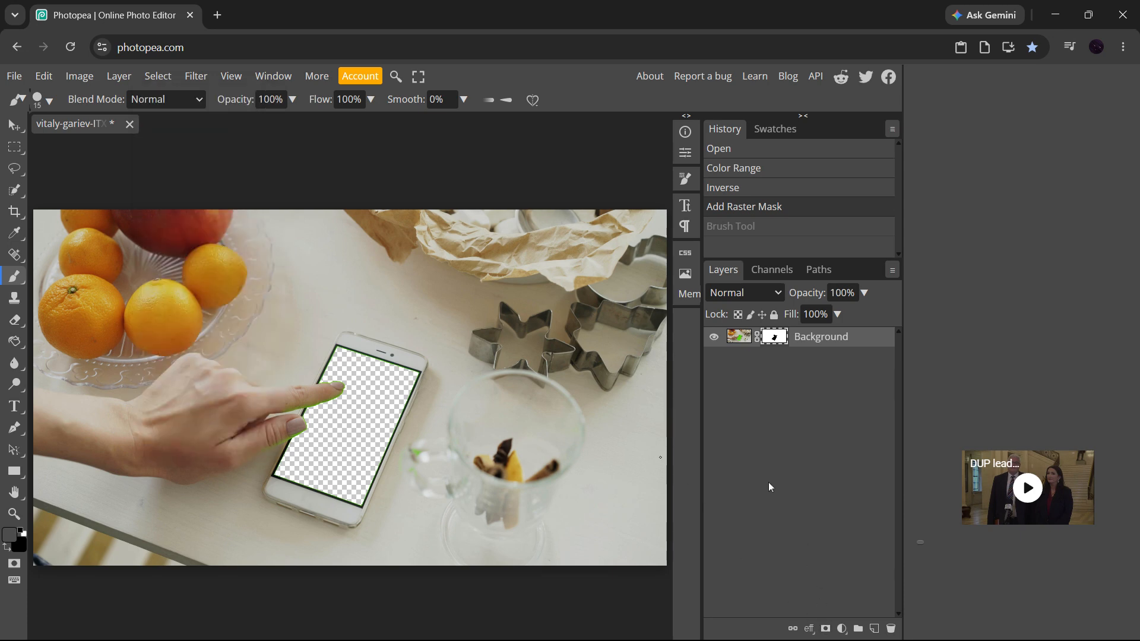